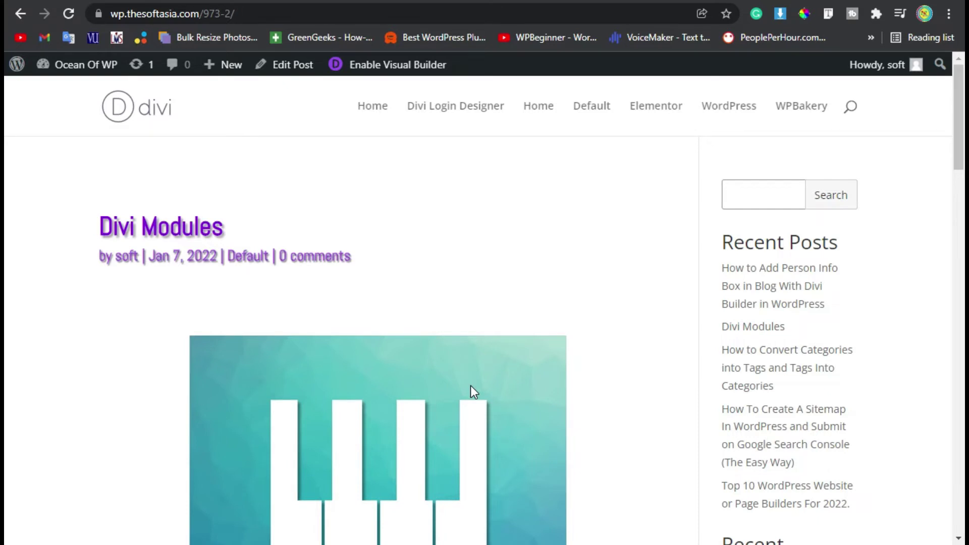
scroll(260, 250, "down", 3)
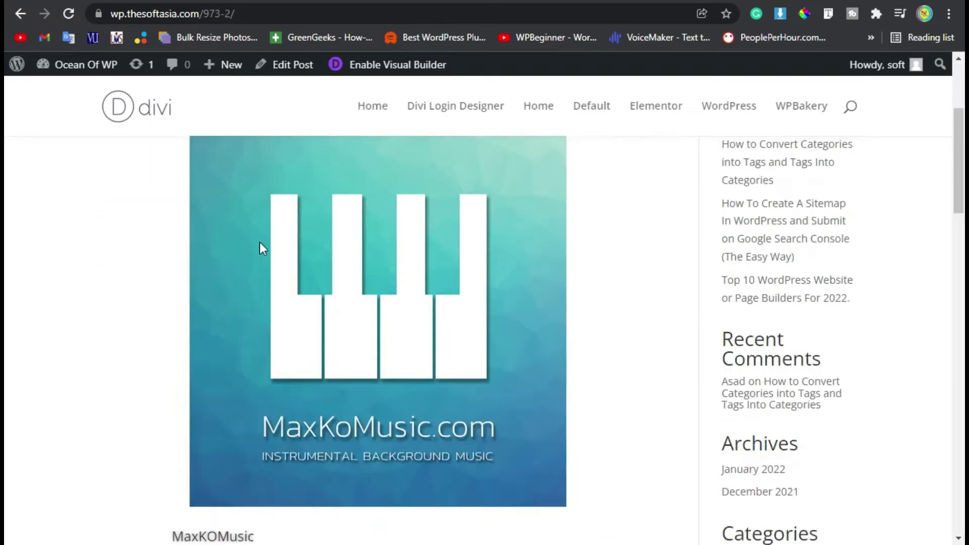
scroll(260, 250, "down", 5)
scroll(262, 258, "down", 5)
scroll(262, 258, "down", 3)
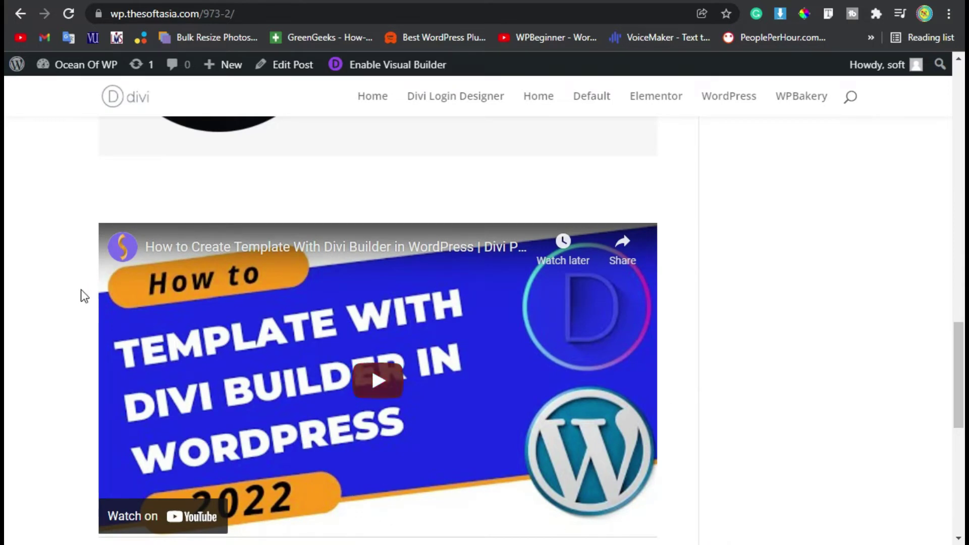
scroll(401, 386, "down", 3)
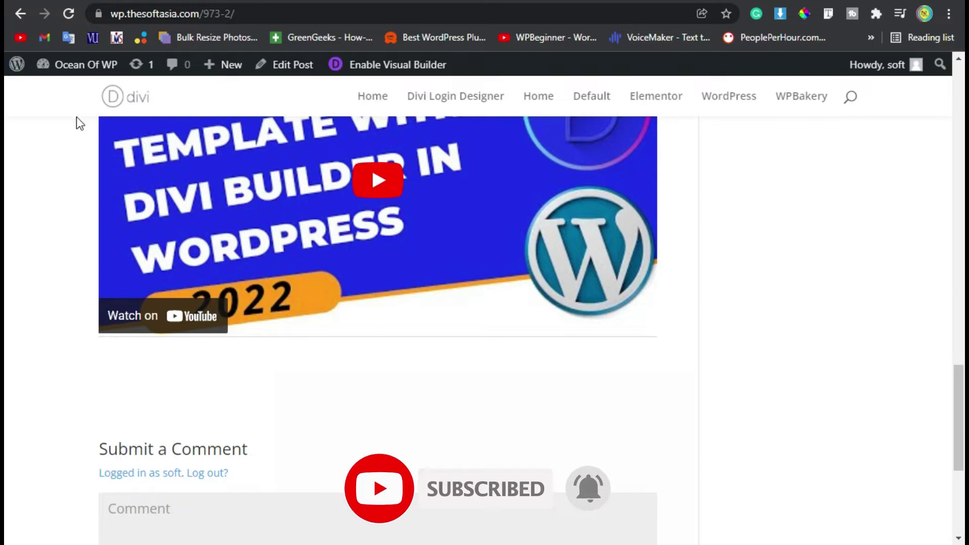
- From the dashboard, create a new post titled 'Video' and switch it to the Divi Builder
mouse_move(80, 65)
left_click(75, 90)
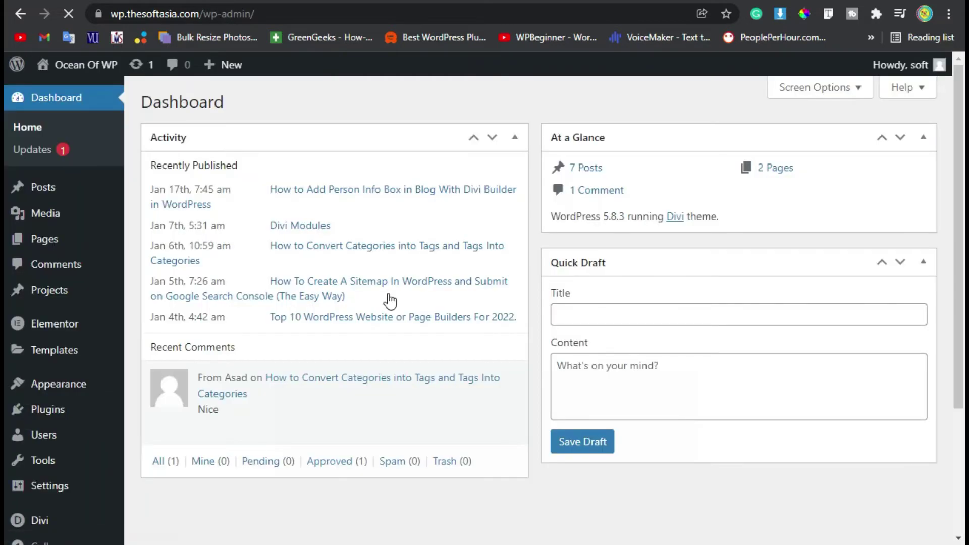
mouse_move(44, 187)
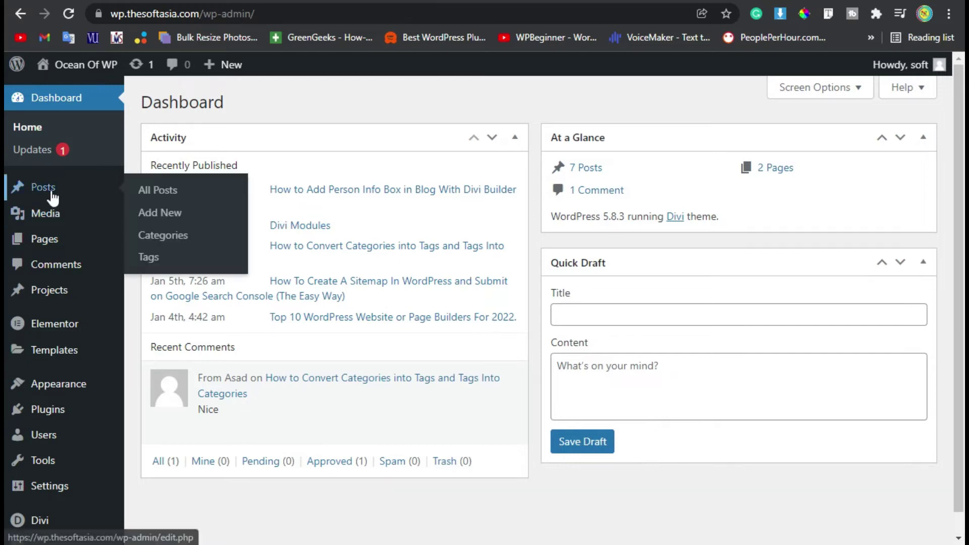
left_click(182, 219)
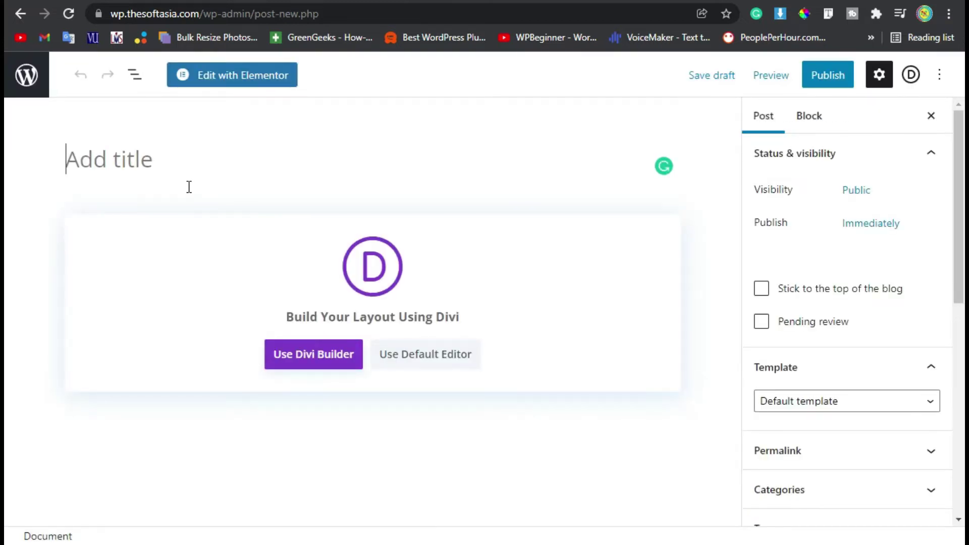
type("Video")
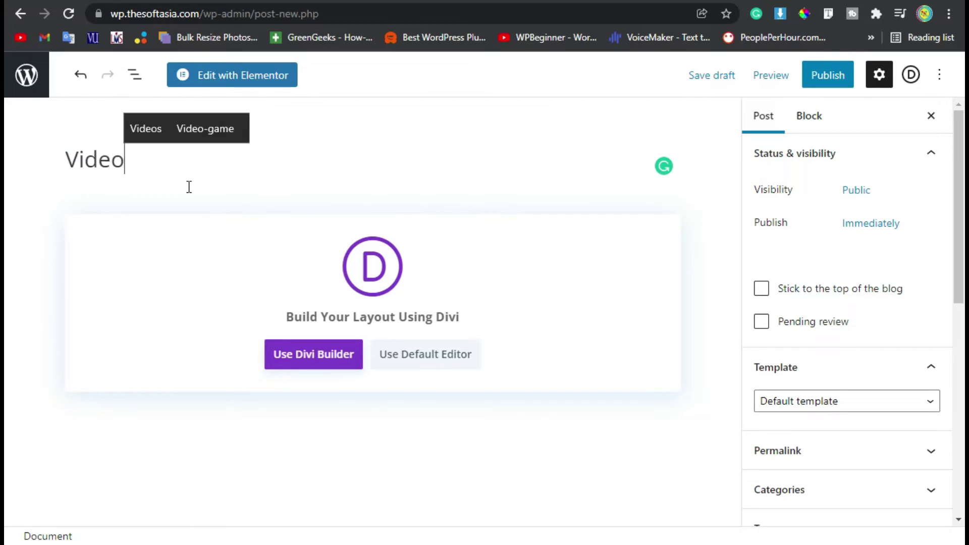
left_click(310, 358)
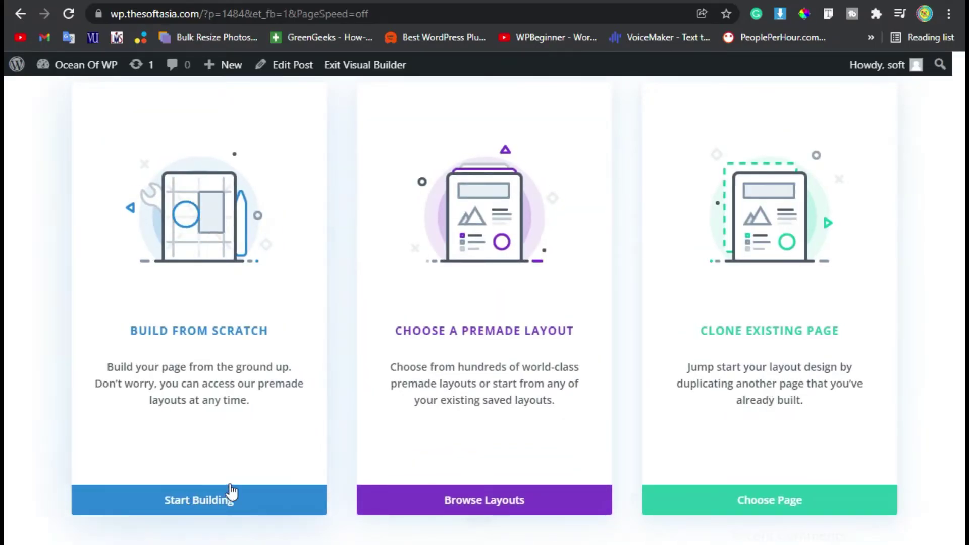
- Build from scratch with an equal two-column row and a Video module in the left column
left_click(223, 501)
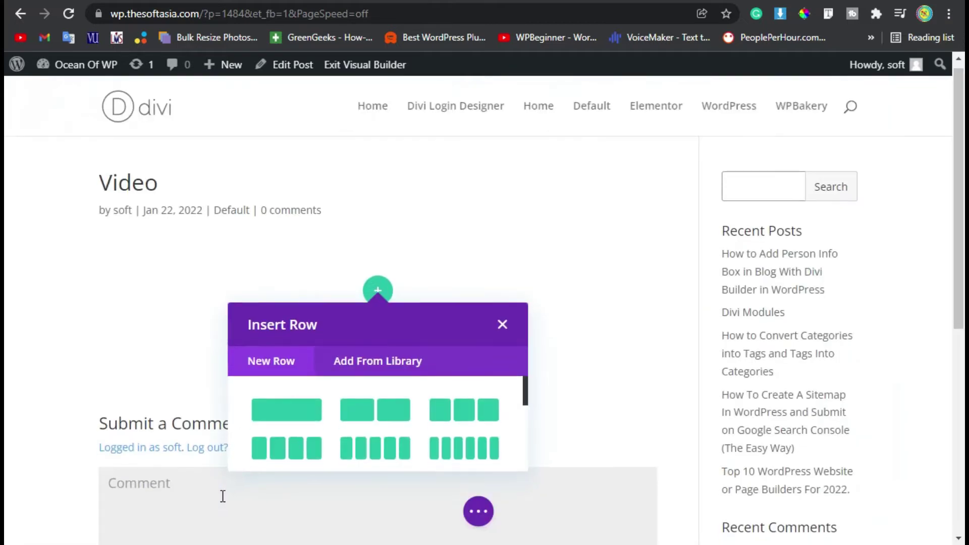
left_click(379, 411)
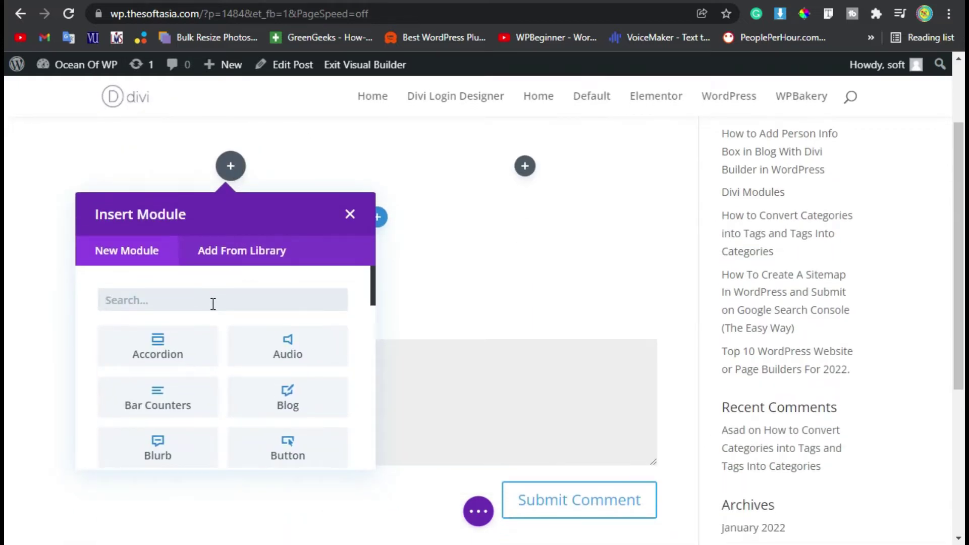
type("video")
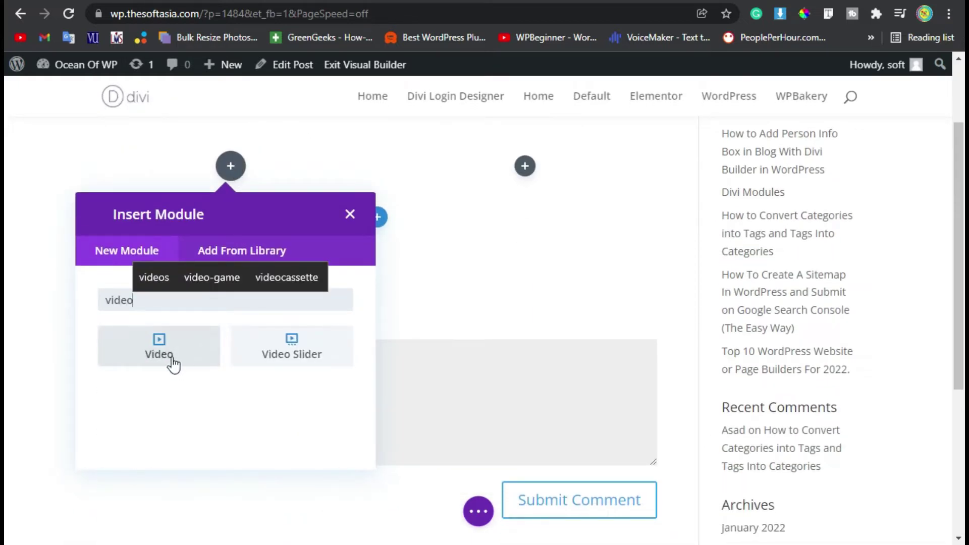
left_click(155, 353)
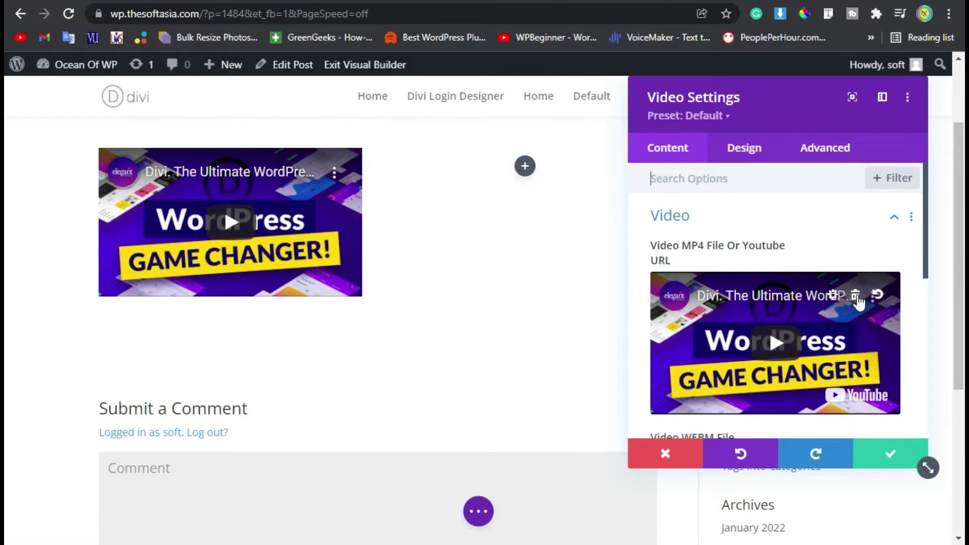
- Delete the sample video and open the video picker on Insert from URL
left_click(855, 297)
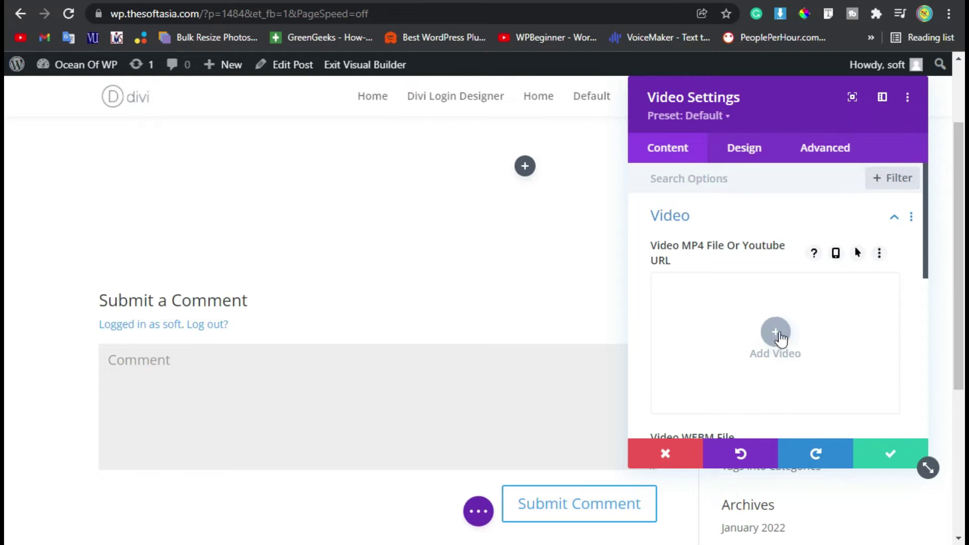
left_click(777, 333)
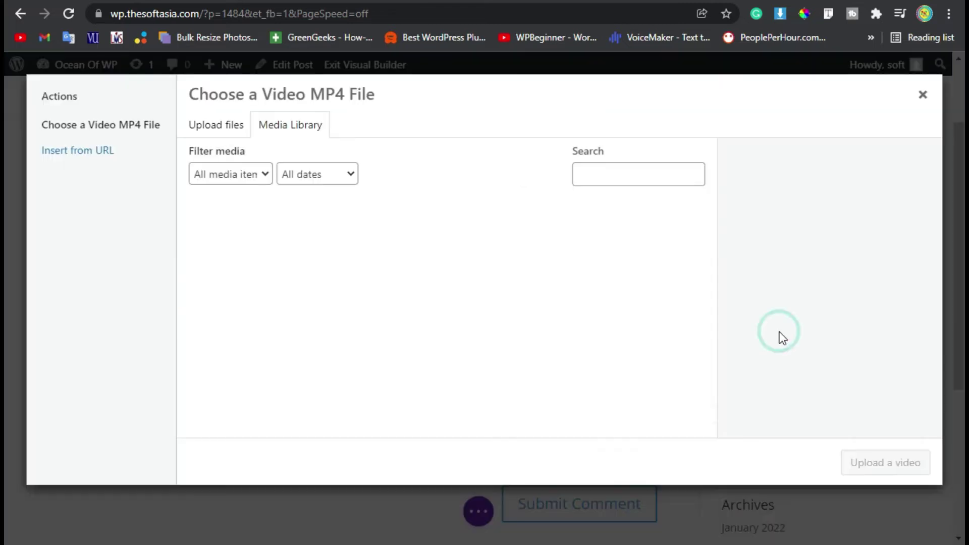
left_click(219, 132)
left_click(296, 128)
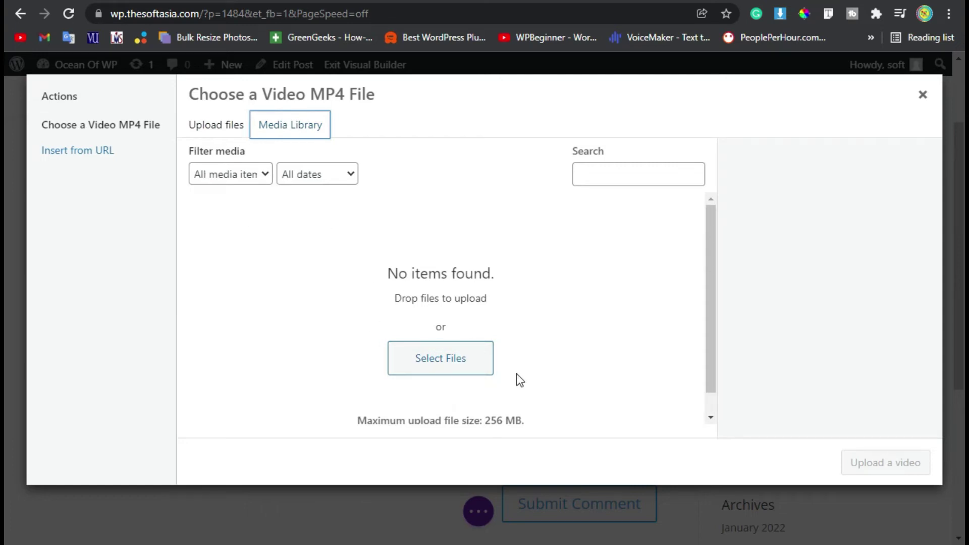
left_click(220, 132)
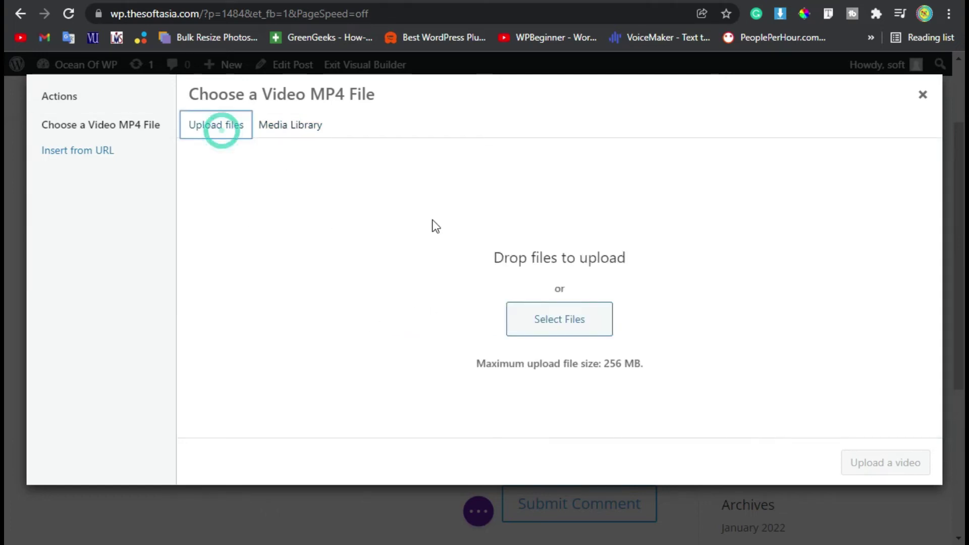
left_click(86, 158)
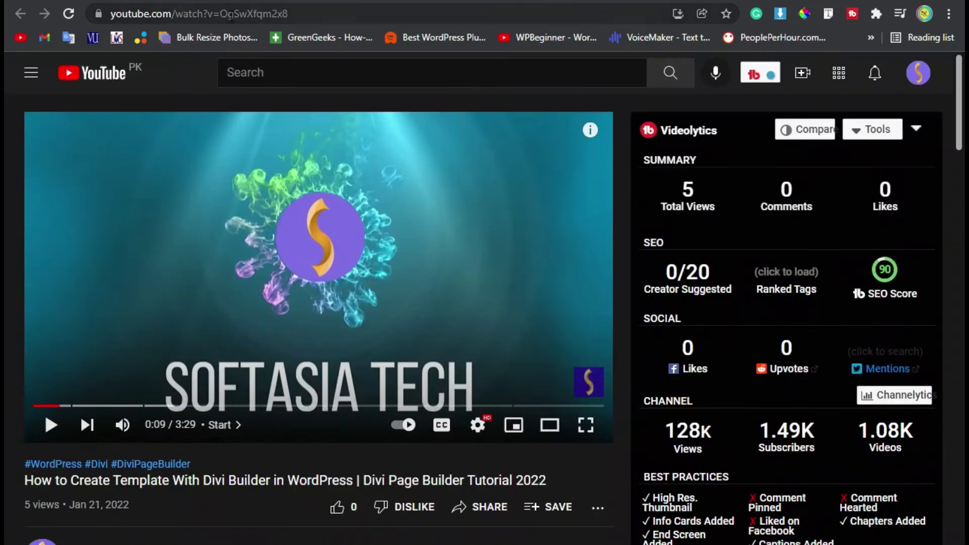
- Copy the YouTube video's URL from the browser address bar
left_click(227, 14)
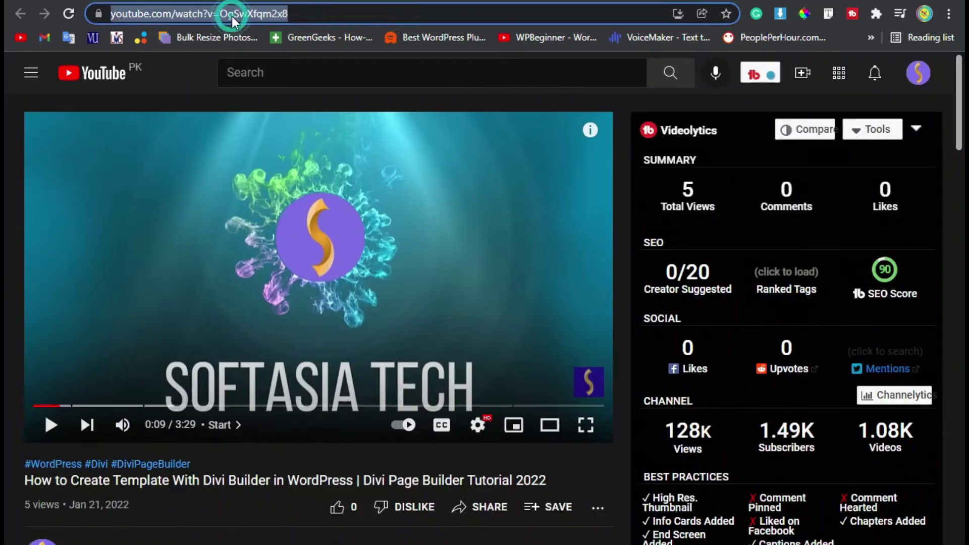
right_click(231, 14)
left_click(322, 120)
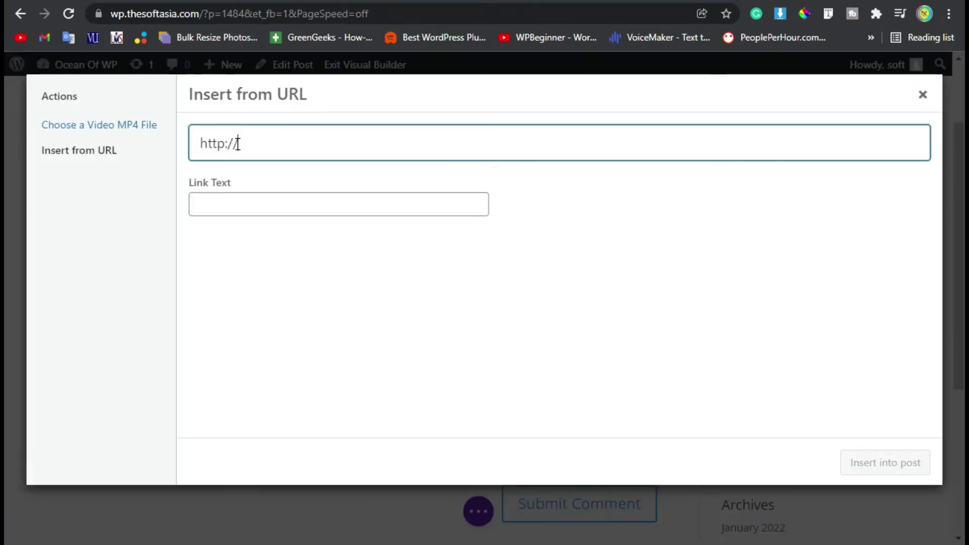
left_click_drag(254, 143, 185, 144)
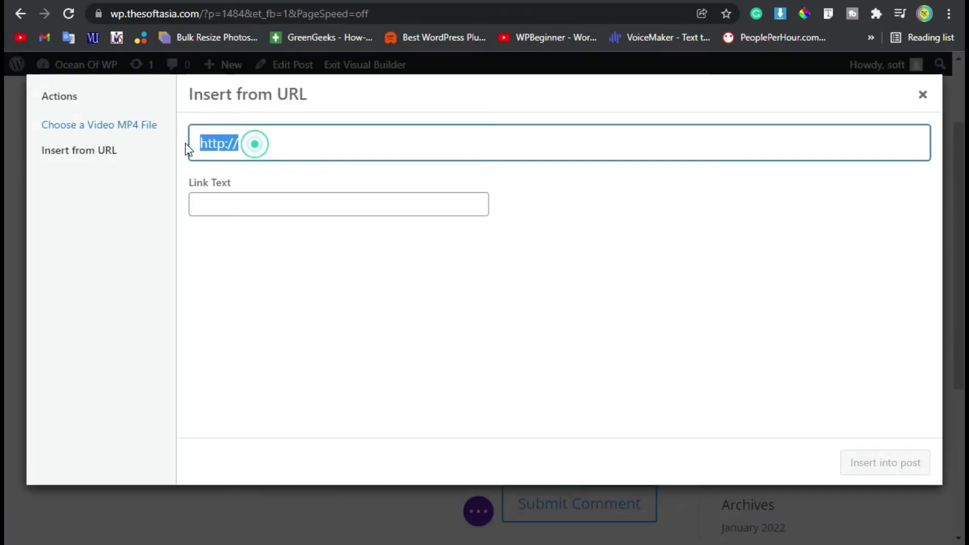
type("https://www.youtube.com/watch?v=OgSwXfqm2x8")
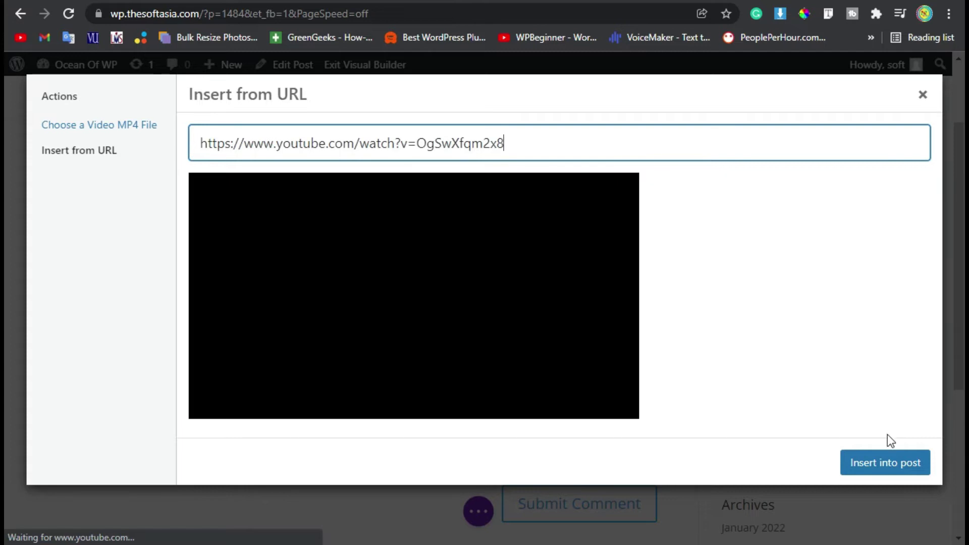
left_click(886, 472)
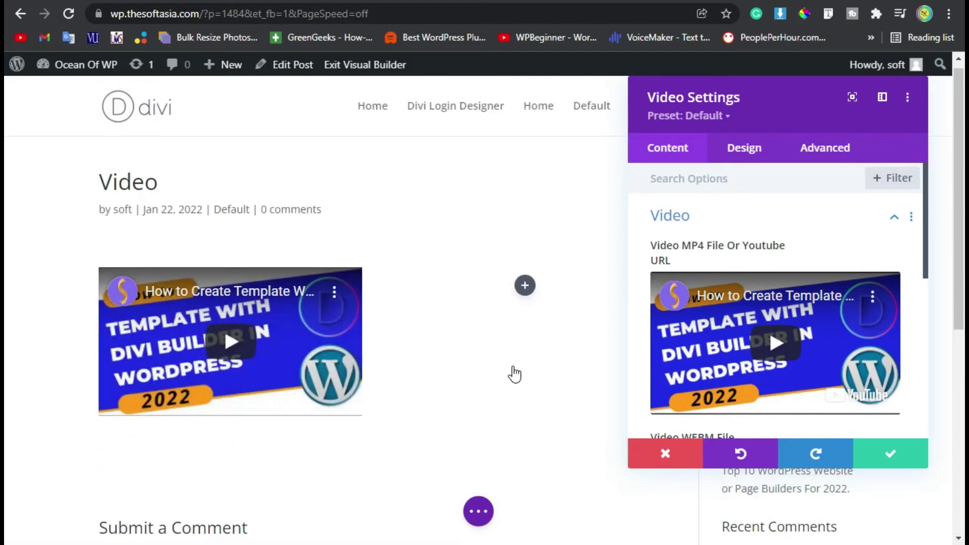
scroll(723, 340, "down", 3)
scroll(705, 393, "down", 5)
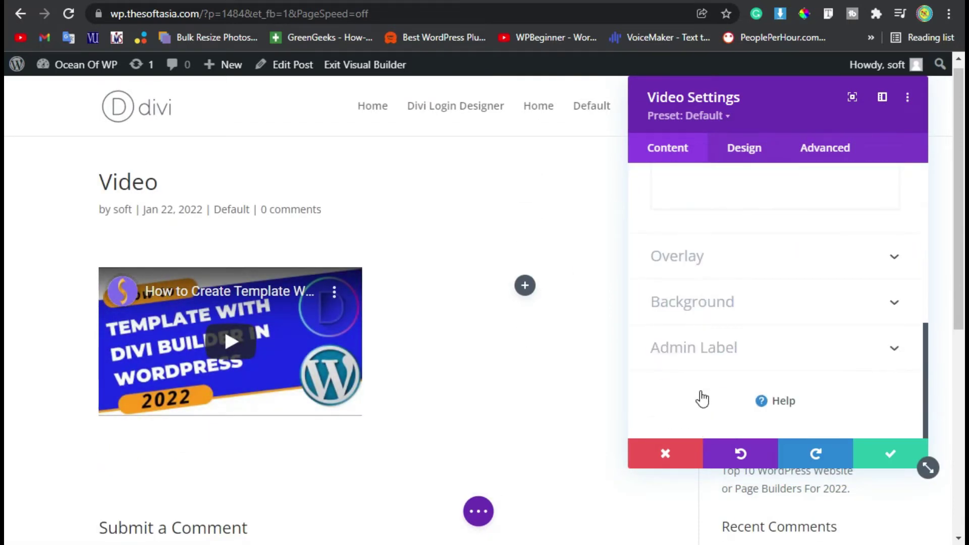
- Upload the Orange Line Art image from Downloads and set it as the video's Overlay Image
left_click(704, 257)
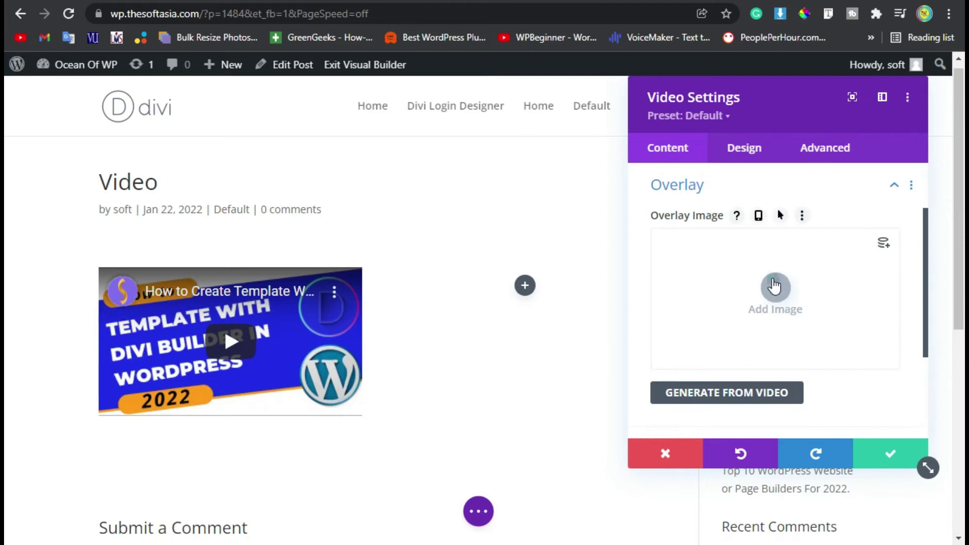
left_click(772, 286)
left_click(566, 329)
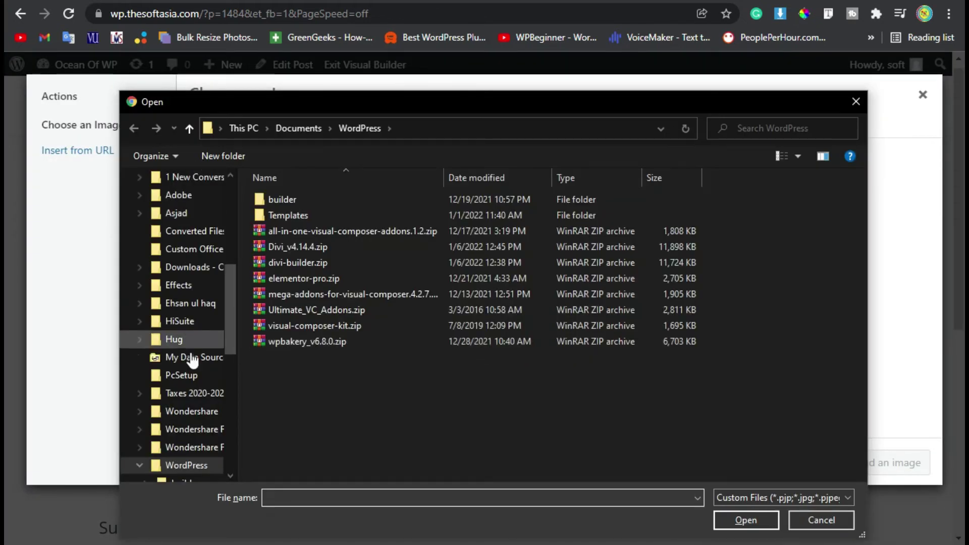
scroll(185, 394, "up", 5)
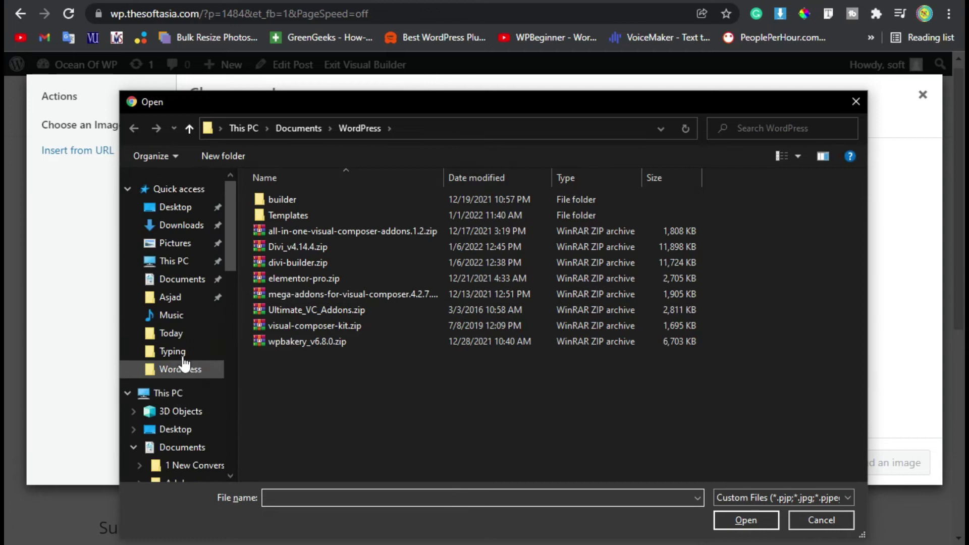
left_click(134, 447)
left_click(182, 465)
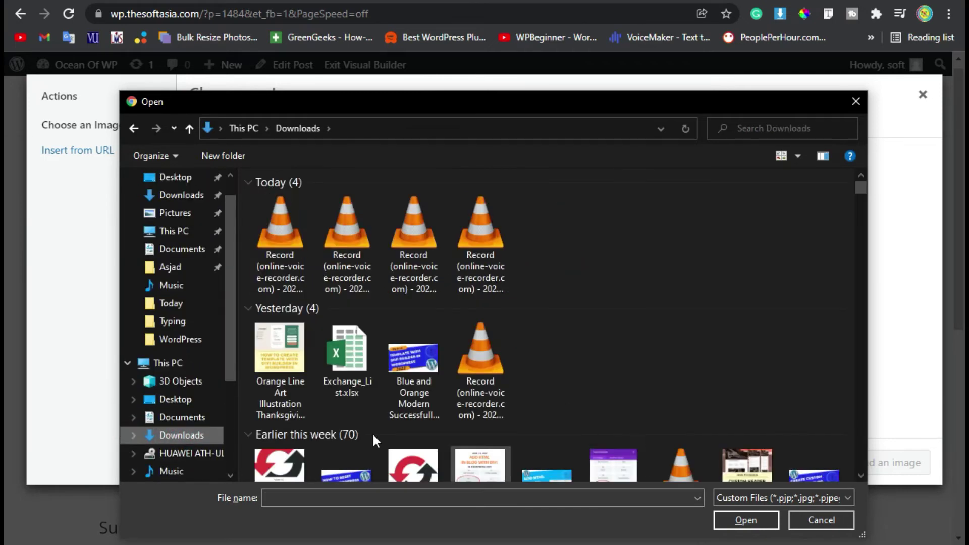
double_click(284, 376)
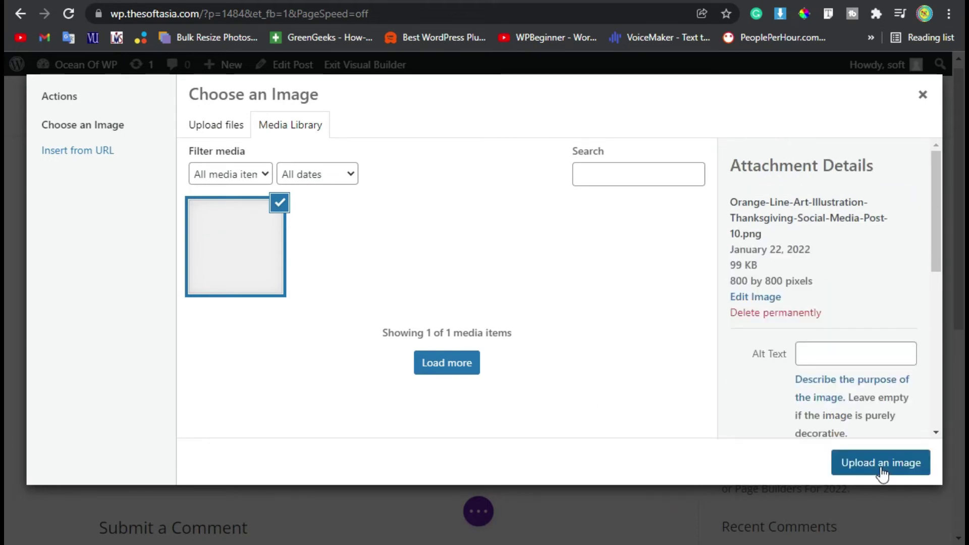
left_click(881, 463)
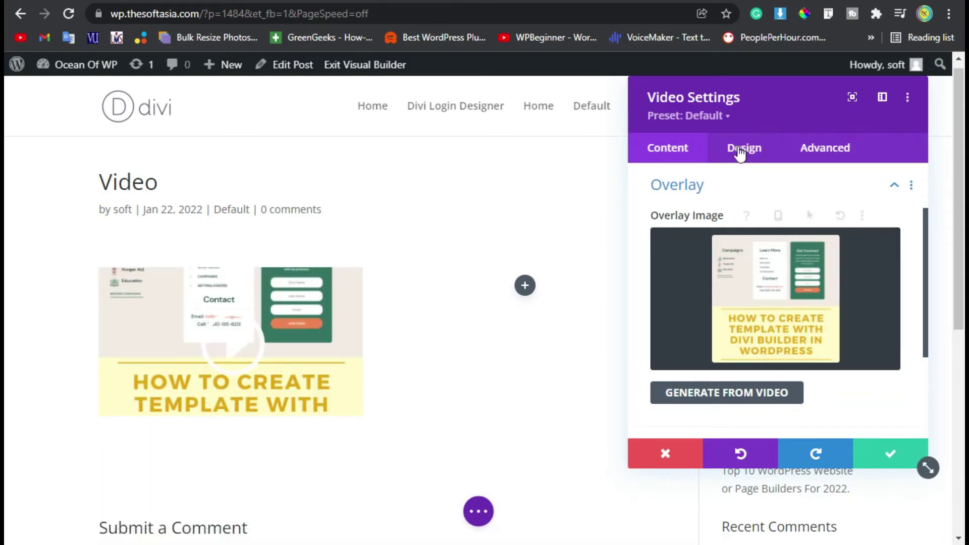
- Set the Play Icon Color to blue in the video module's Design settings
left_click(742, 151)
left_click(707, 220)
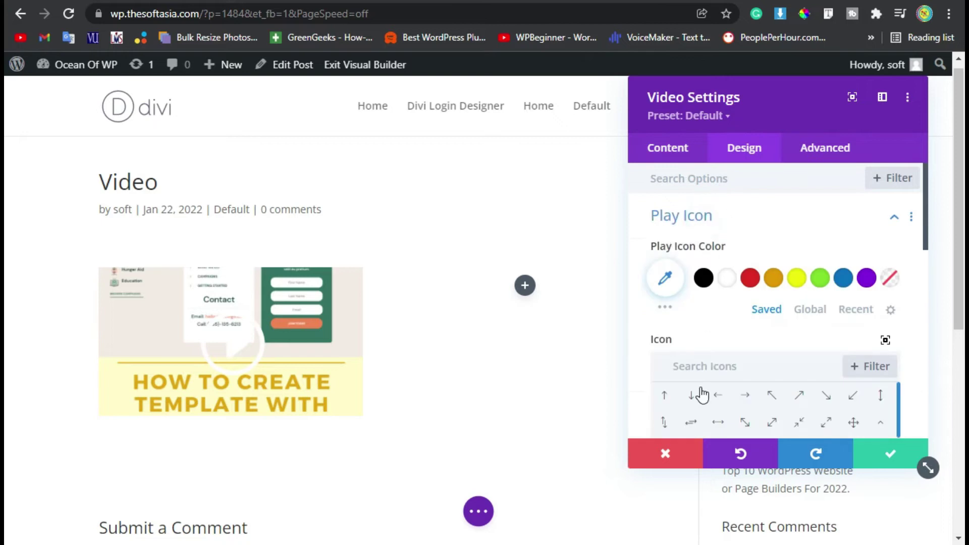
left_click(702, 278)
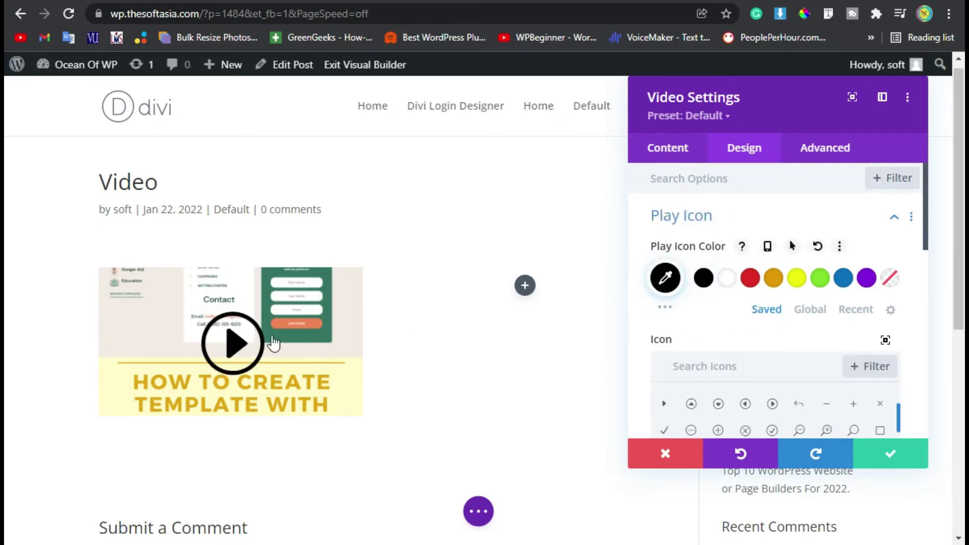
left_click(798, 281)
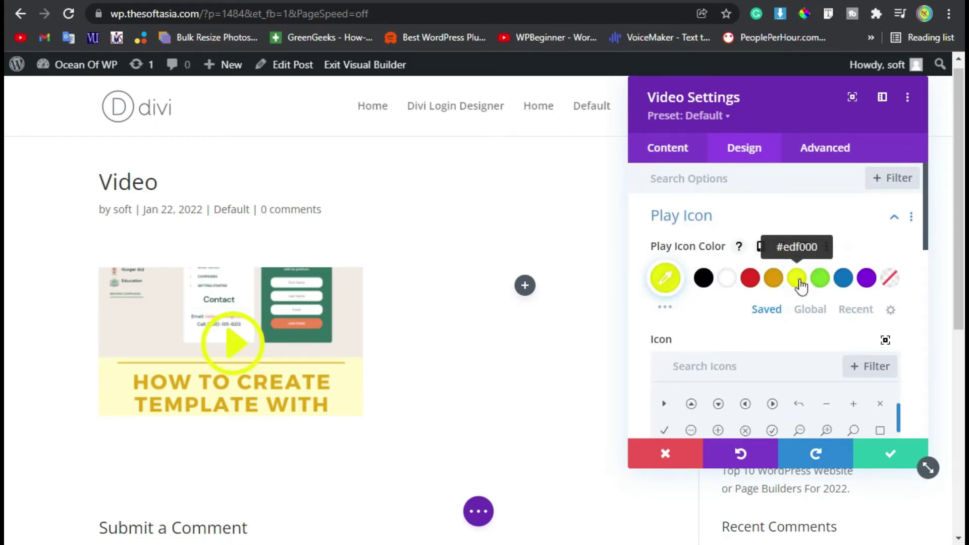
left_click(842, 282)
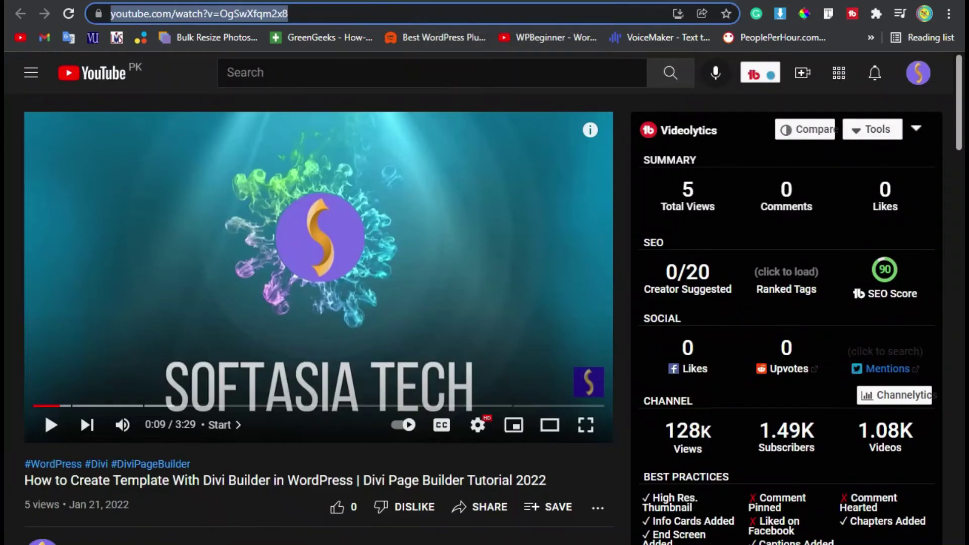
scroll(533, 393, "down", 3)
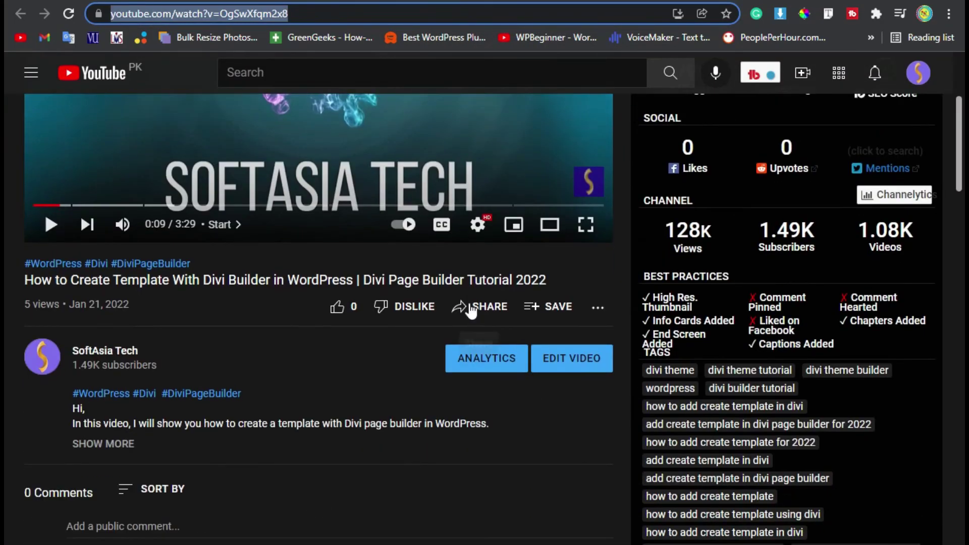
- Copy the tutorial's iframe code from YouTube's Share > Embed panel and return to WordPress
left_click(474, 311)
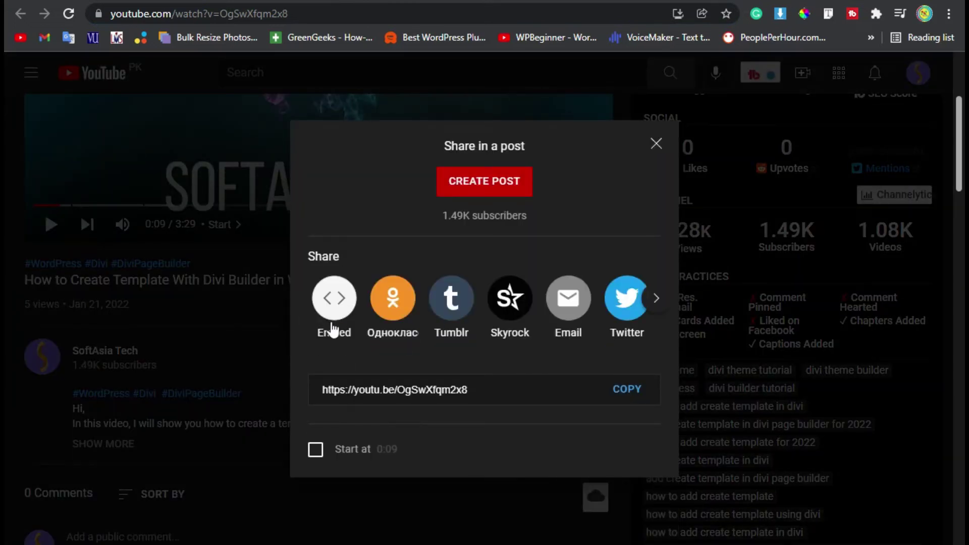
left_click(334, 298)
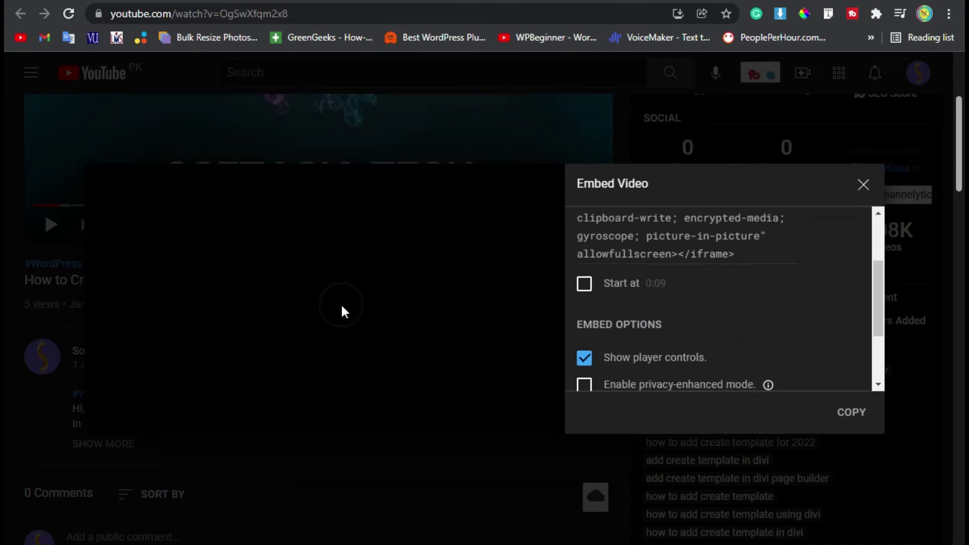
scroll(661, 355, "down", 2)
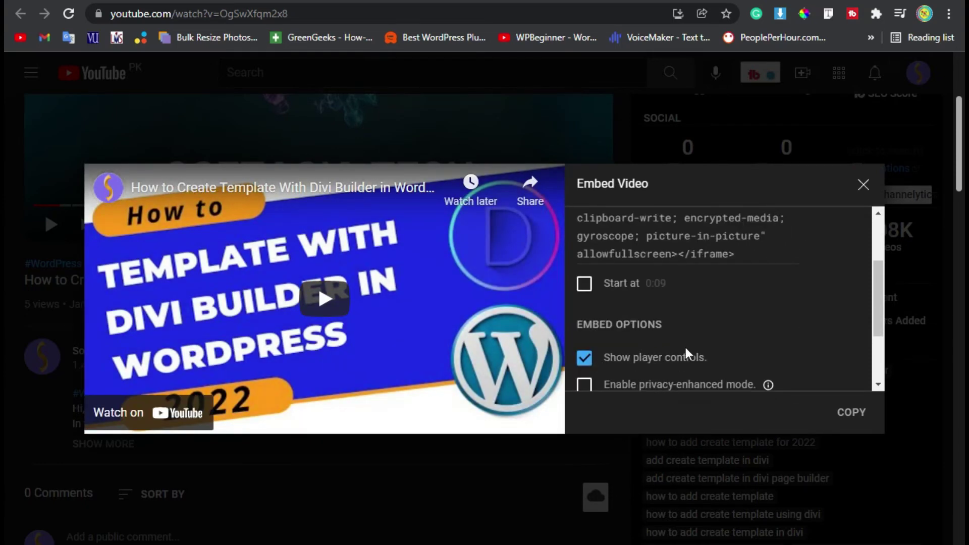
scroll(727, 348, "down", 2)
scroll(724, 357, "up", 2)
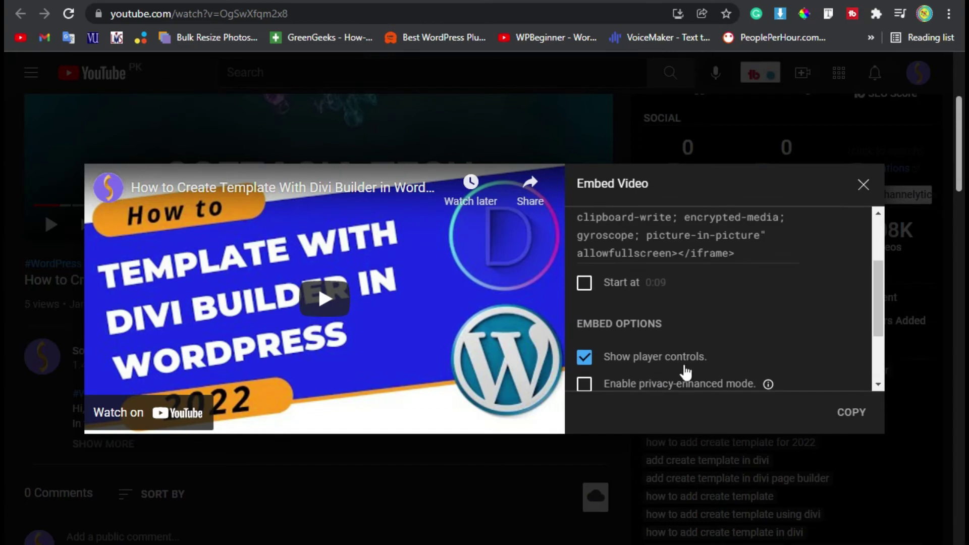
scroll(629, 371, "up", 2)
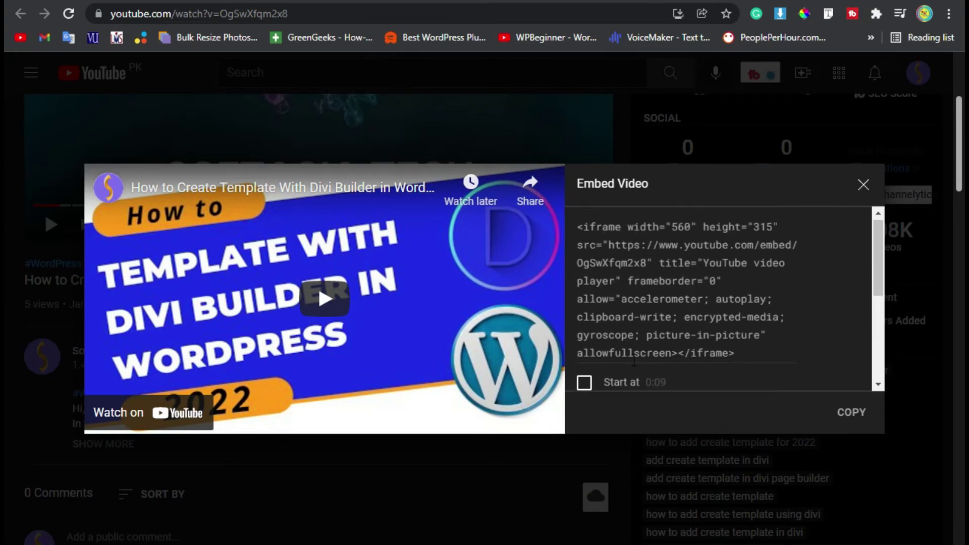
left_click(852, 413)
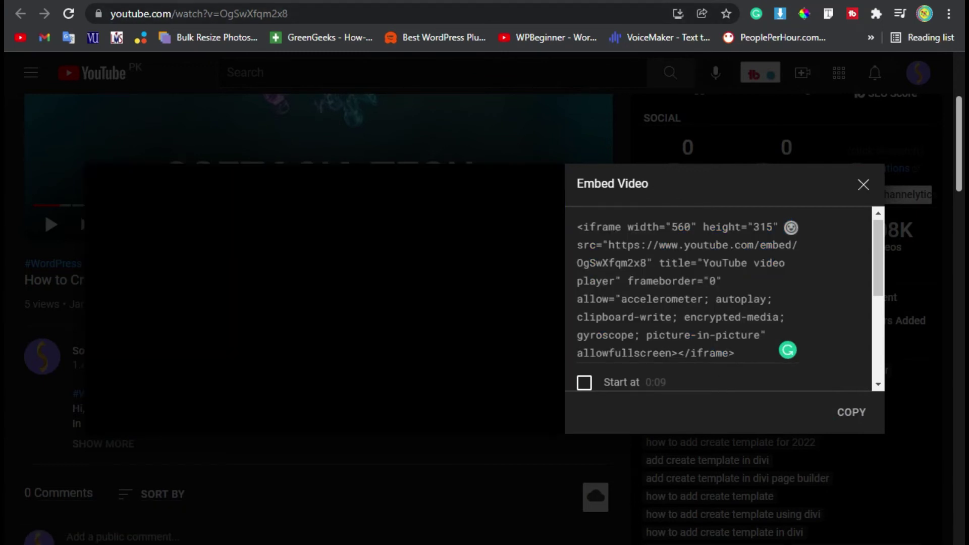
left_click(612, 3)
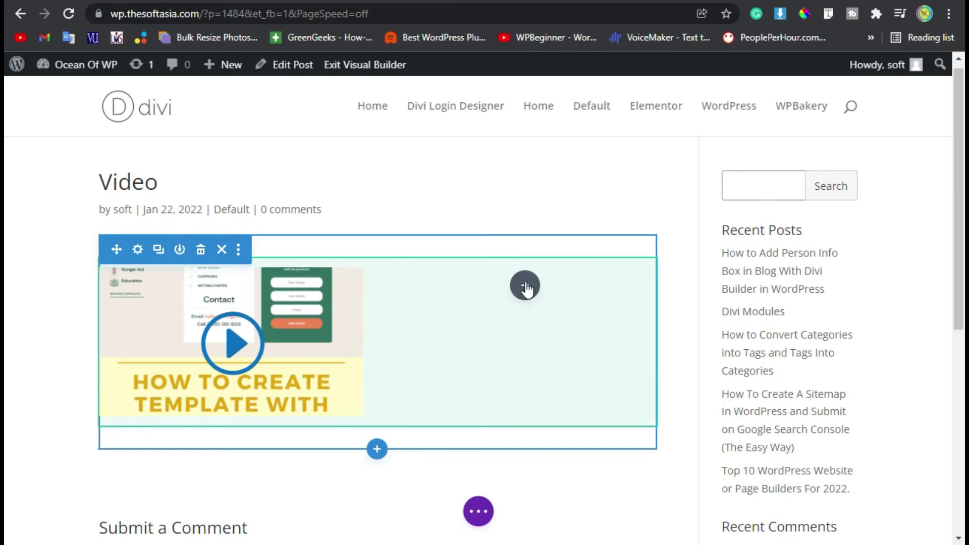
- Add a Code module to the empty right column with the pasted YouTube iframe code, and save it
left_click(526, 287)
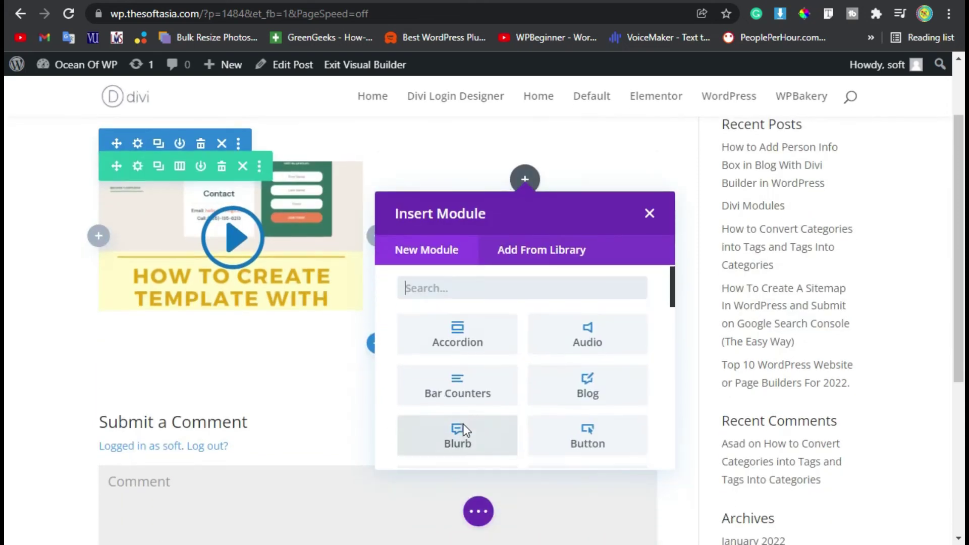
scroll(465, 431, "down", 3)
left_click(467, 354)
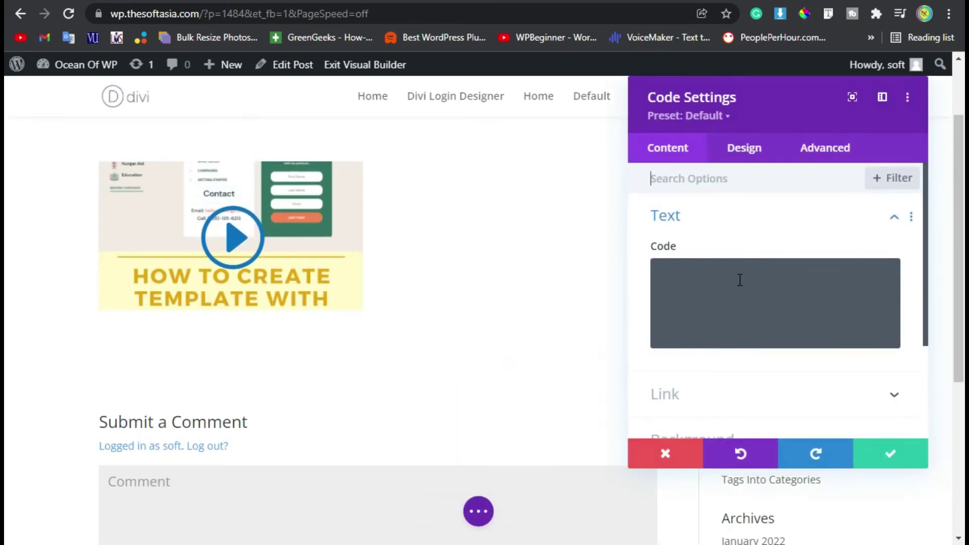
left_click(735, 280)
key("ctrl+v")
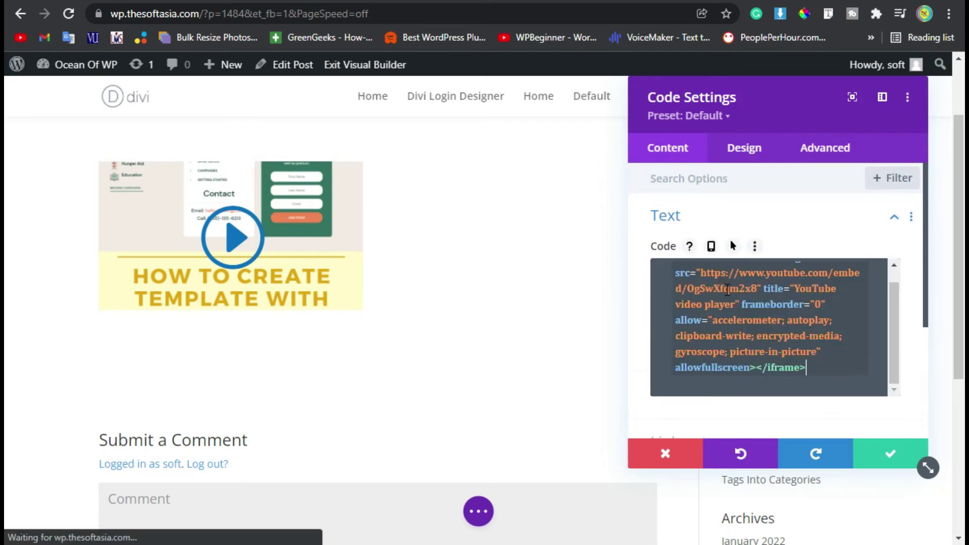
left_click(879, 458)
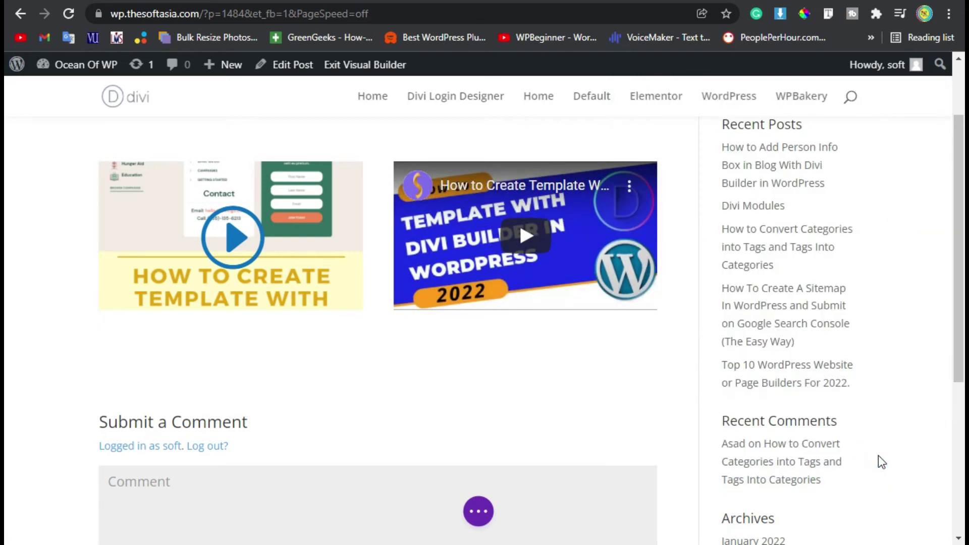
- Publish the Video post from the Divi bottom settings bar
left_click(478, 512)
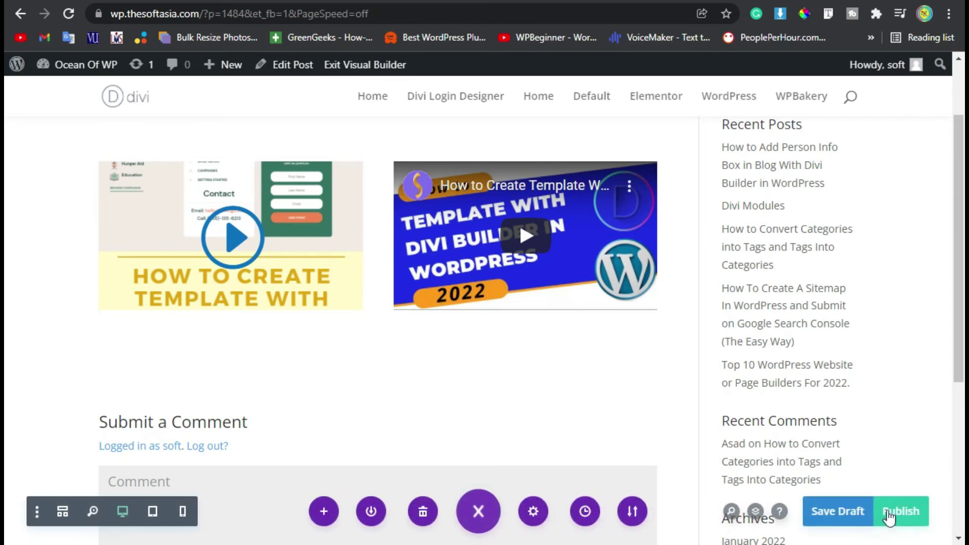
left_click(911, 509)
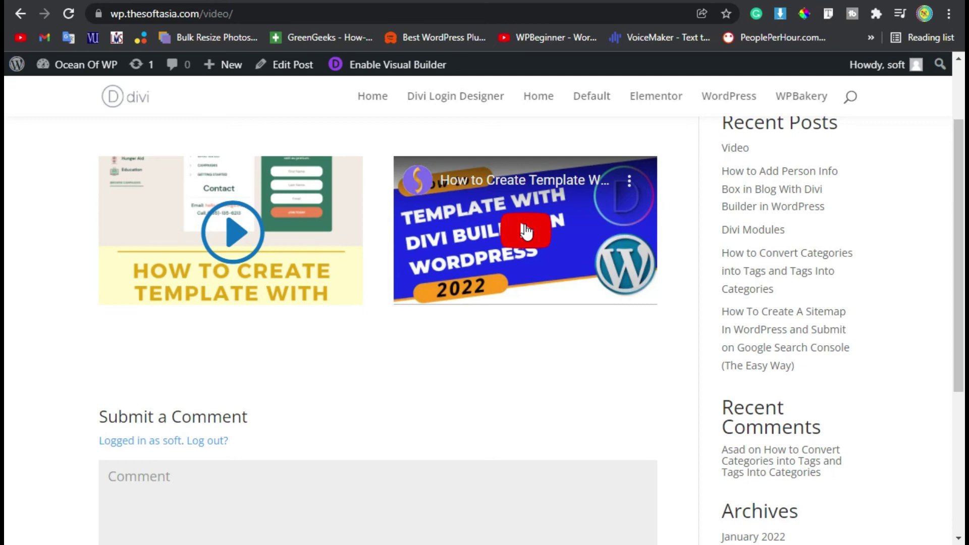
scroll(440, 363, "up", 2)
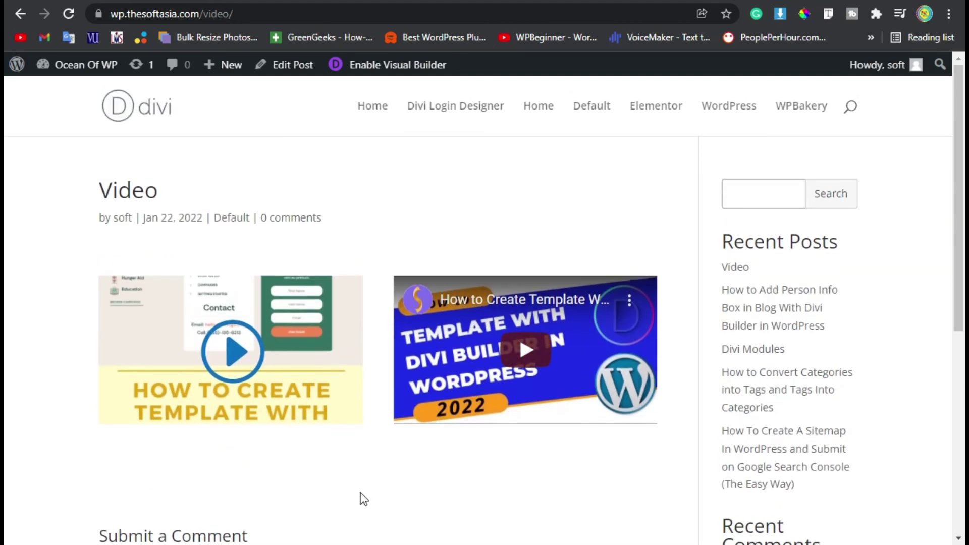